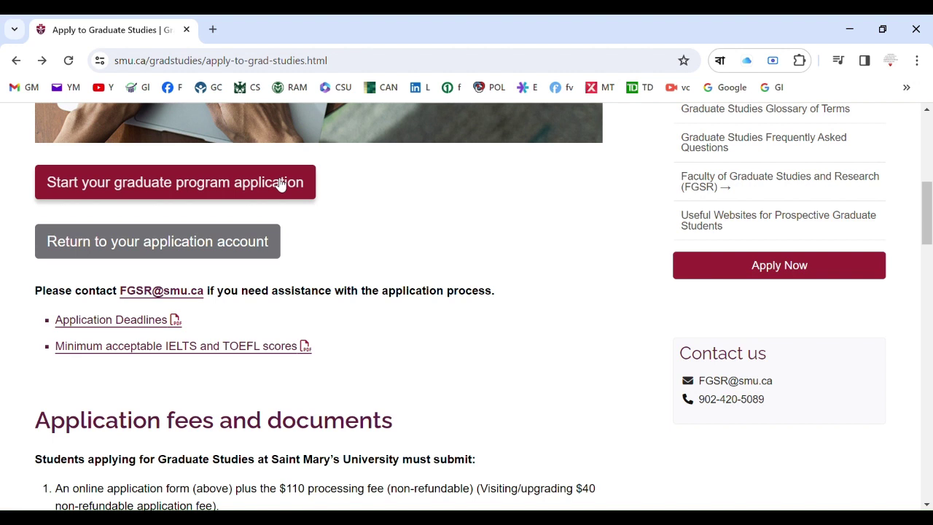
# Start the graduate program application to bring up the blank Create Account form
pyautogui.click(281, 183)
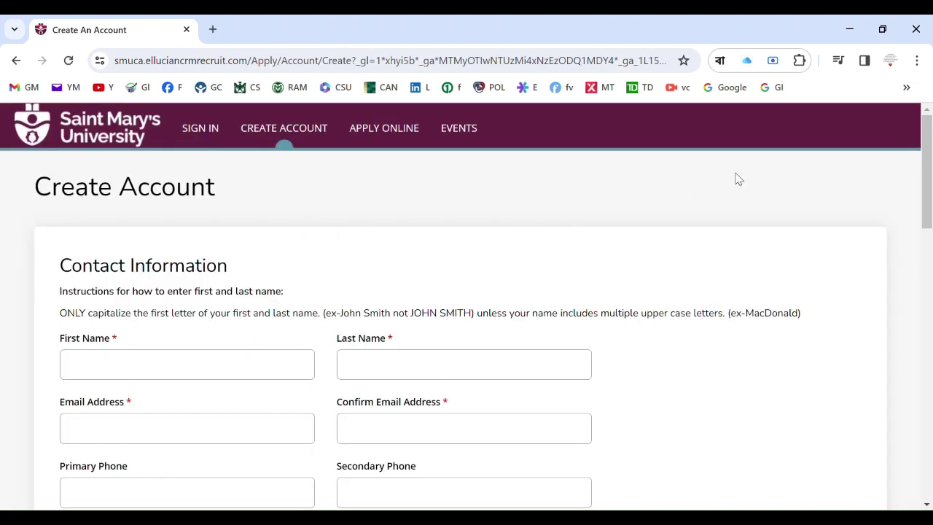
pyautogui.moveTo(928, 135); pyautogui.dragTo(928, 132)
pyautogui.moveTo(929, 211); pyautogui.dragTo(927, 223)
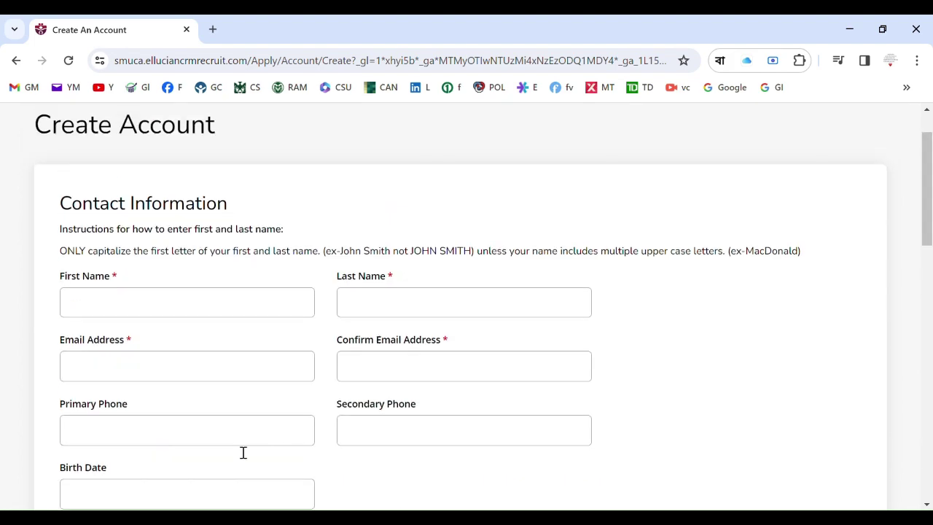
# Enter the applicant's first name and last name
pyautogui.click(240, 301)
pyautogui.click(367, 313)
# Enter the applicant's e-mail address, paste it into Confirm Email, and add the primary phone number
pyautogui.click(156, 372)
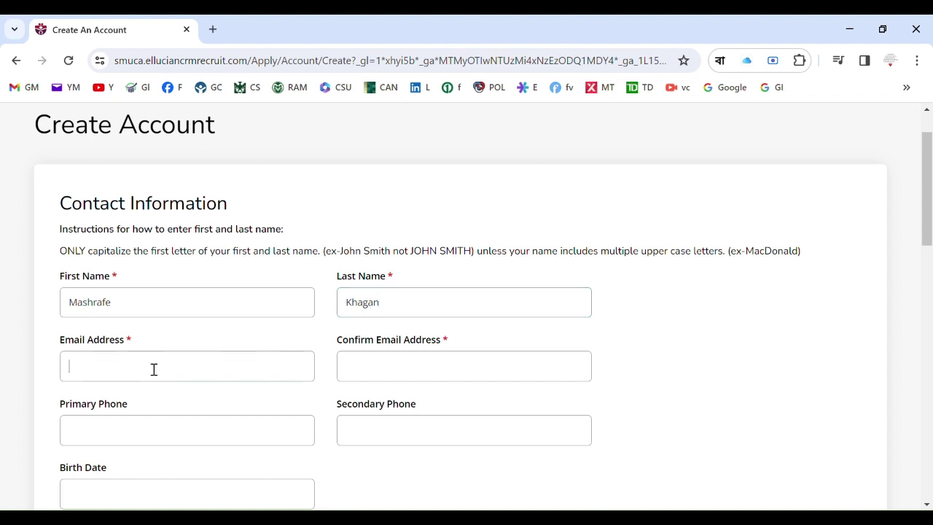
pyautogui.click(583, 310)
pyautogui.doubleClick(144, 374)
pyautogui.tripleClick(144, 374)
pyautogui.hotkey('ctrl', 'c')
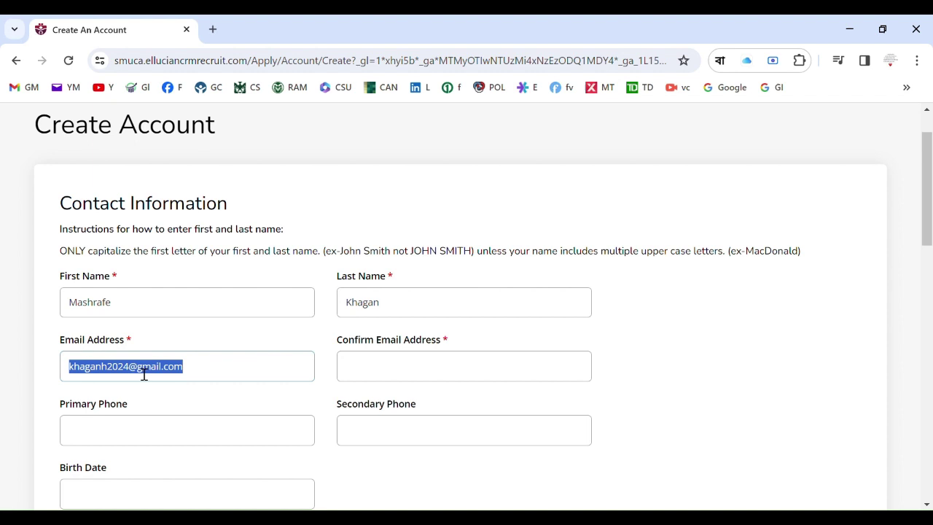
pyautogui.click(402, 376)
pyautogui.hotkey('ctrl', 'v')
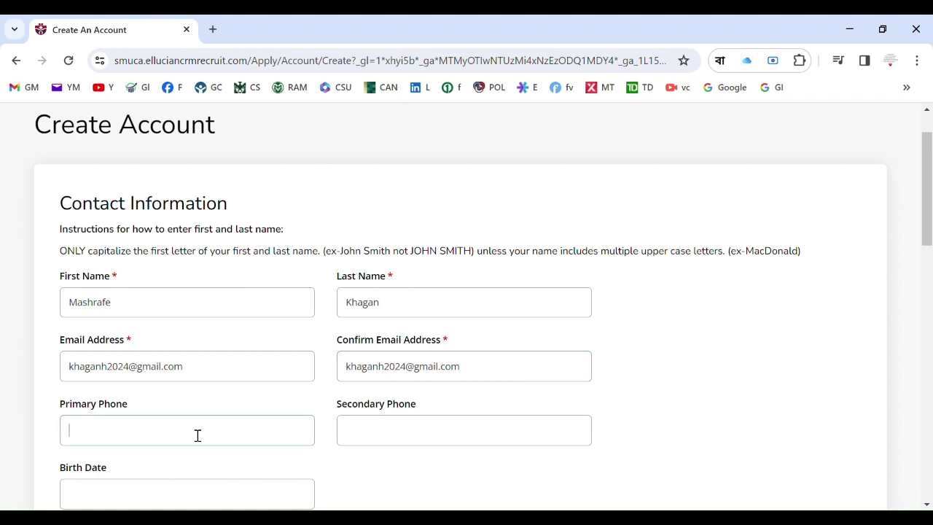
pyautogui.moveTo(928, 206); pyautogui.dragTo(932, 255)
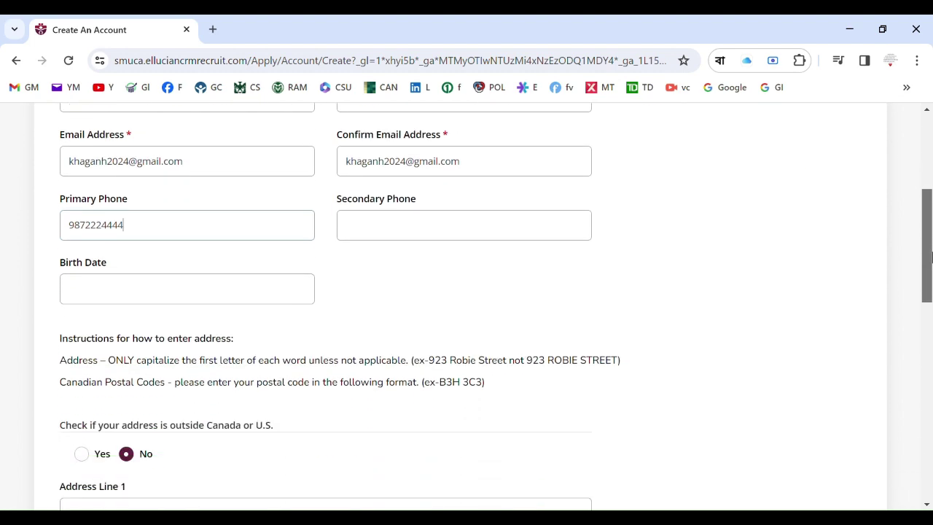
# Pick January 1, 1988 as the birth date from the datepicker
pyautogui.click(291, 294)
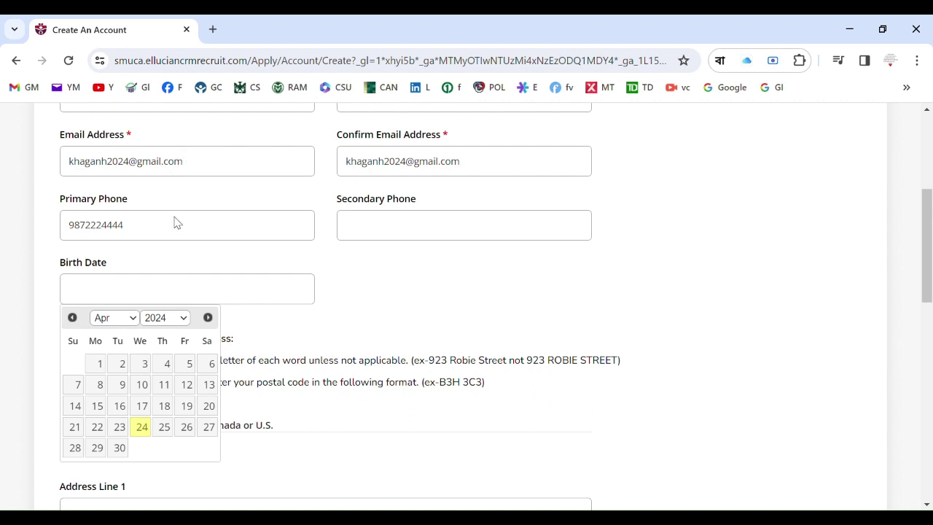
pyautogui.click(169, 285)
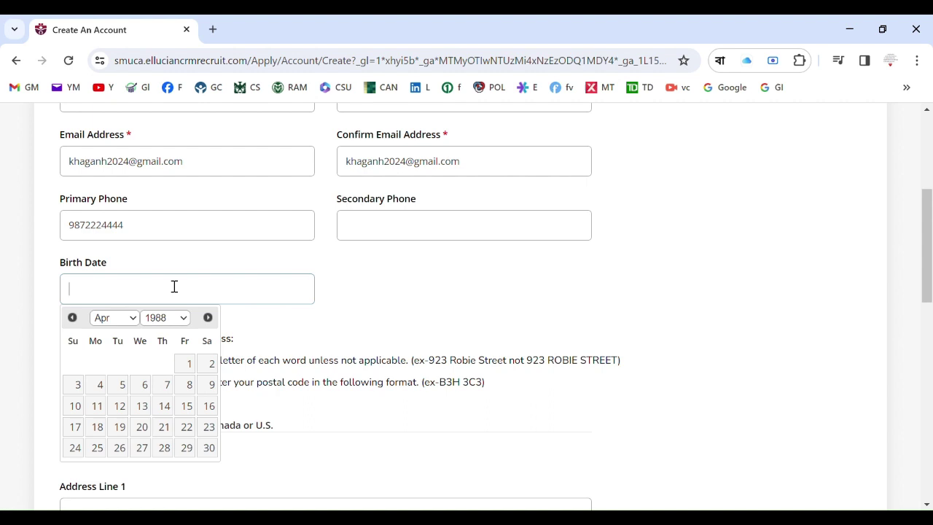
pyautogui.click(131, 323)
pyautogui.click(120, 336)
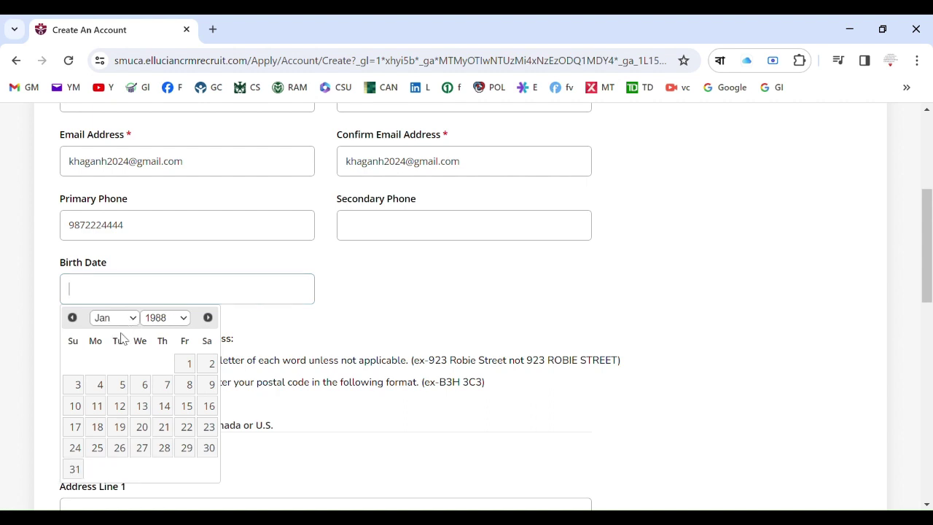
pyautogui.click(191, 363)
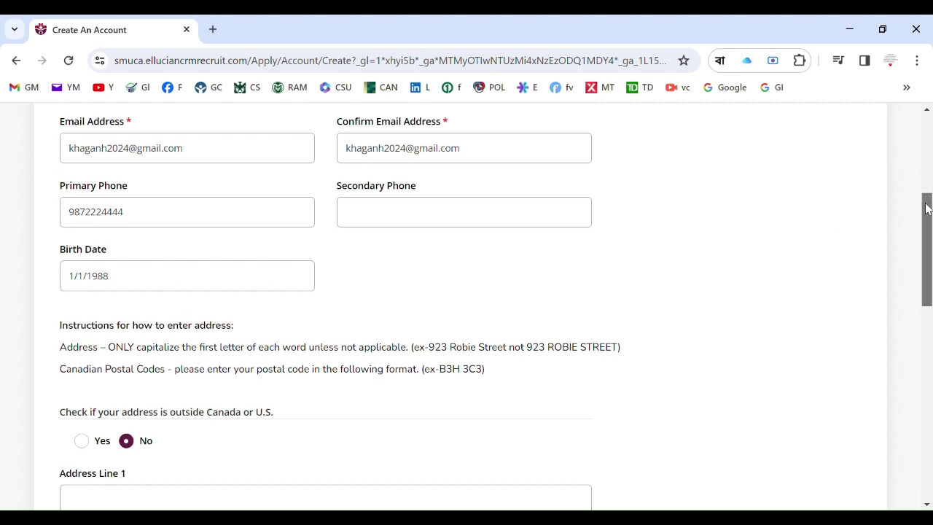
# Answer Yes to 'Check if your address is outside Canada or U.S.'
pyautogui.moveTo(926, 209); pyautogui.dragTo(930, 292)
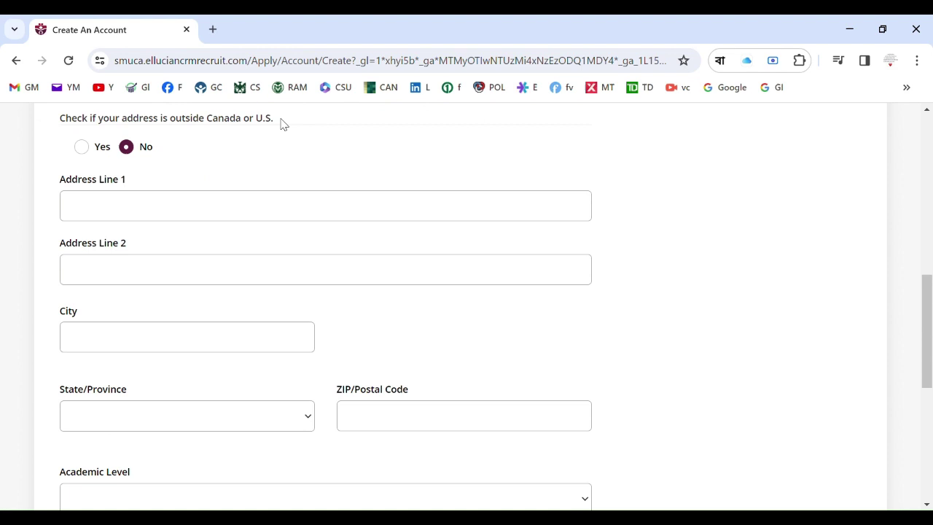
pyautogui.click(86, 150)
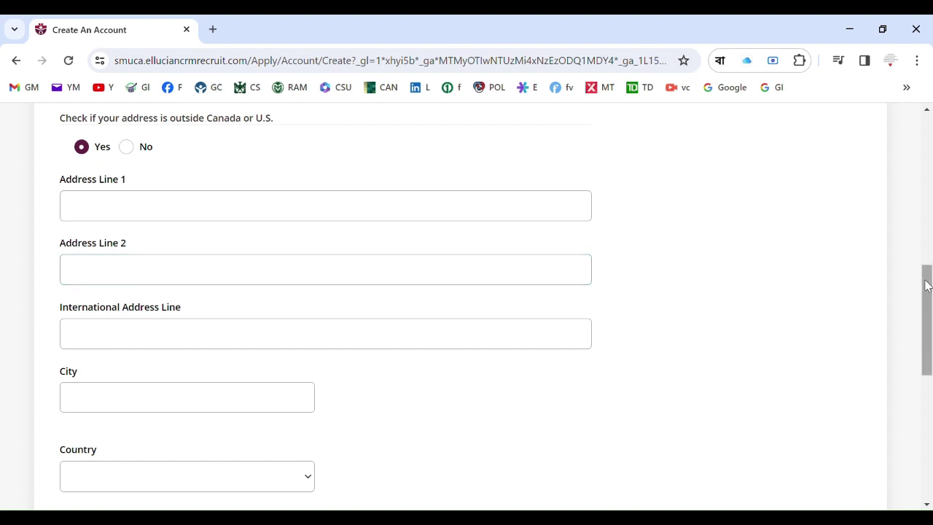
pyautogui.moveTo(926, 286); pyautogui.dragTo(922, 267)
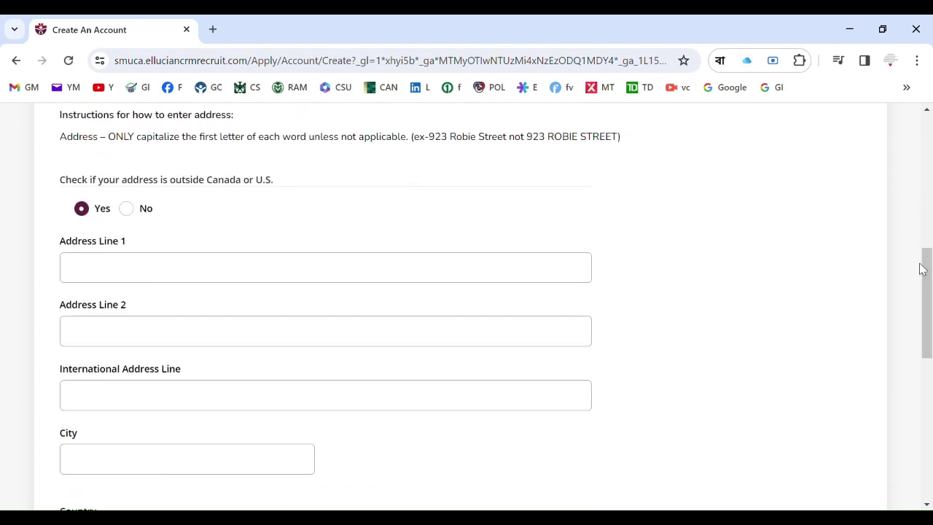
# Fill in the applicant's street address and city, and set Country to India
pyautogui.click(474, 269)
pyautogui.write('5555e333')
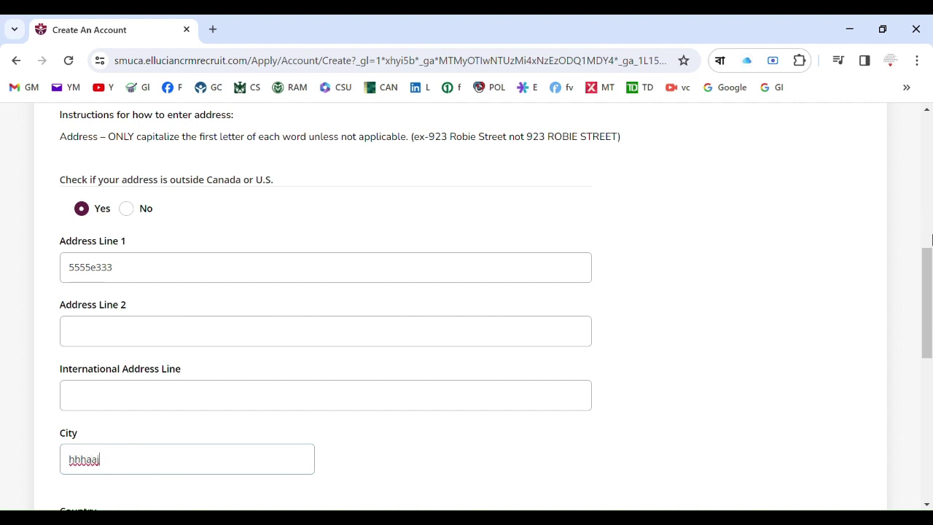
pyautogui.moveTo(928, 260); pyautogui.dragTo(930, 318)
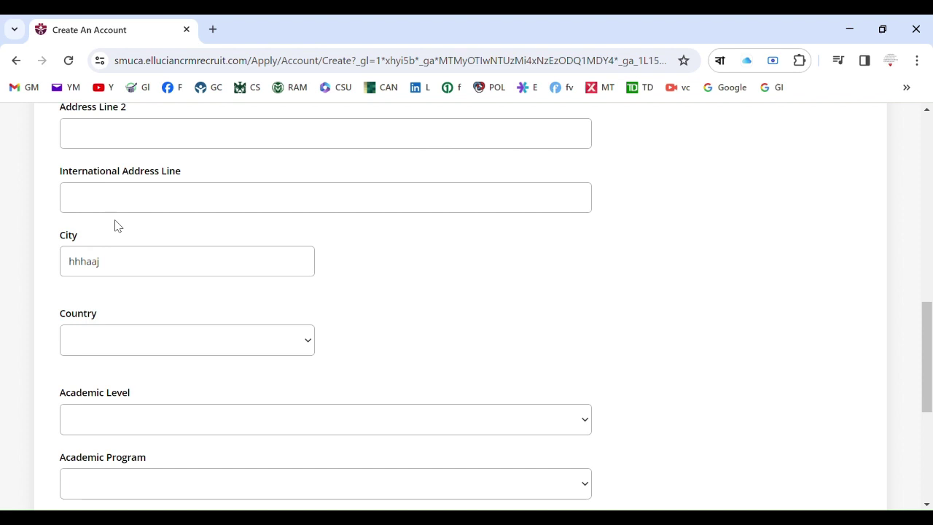
pyautogui.press('Tab')
pyautogui.write('India')
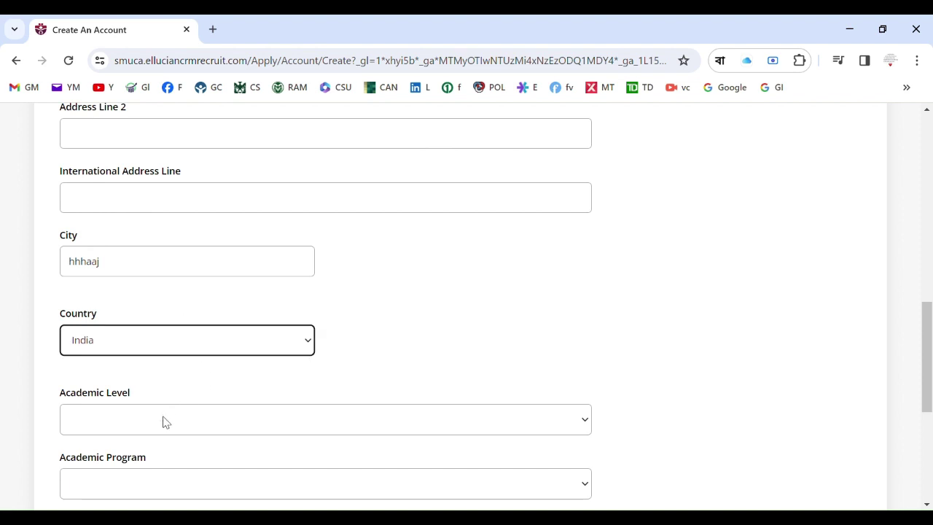
# Choose Graduate level, Master of Business Administration program, and September 2024 start term
pyautogui.click(165, 422)
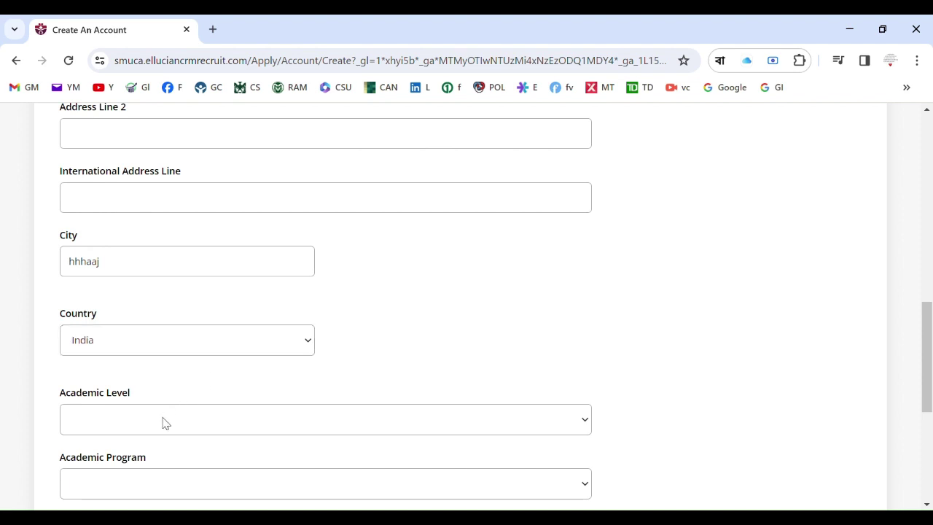
pyautogui.click(106, 464)
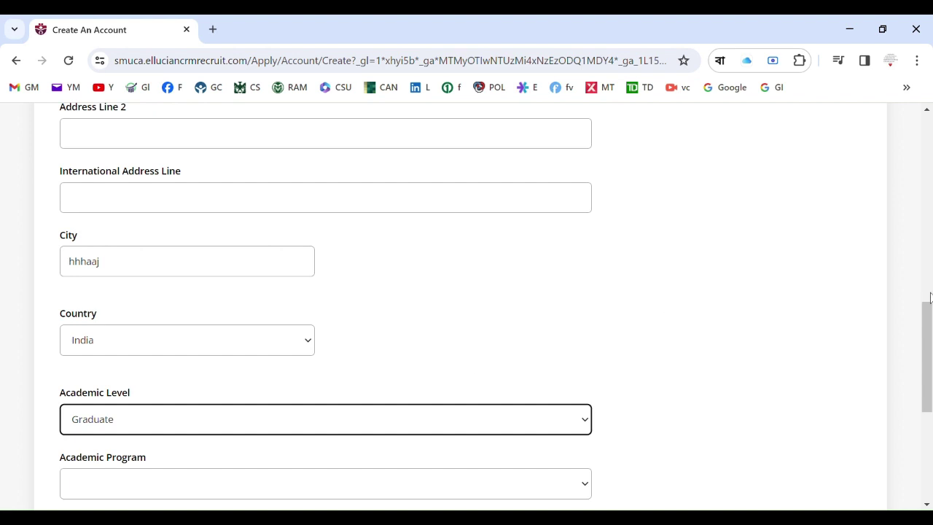
pyautogui.moveTo(930, 324); pyautogui.dragTo(928, 392)
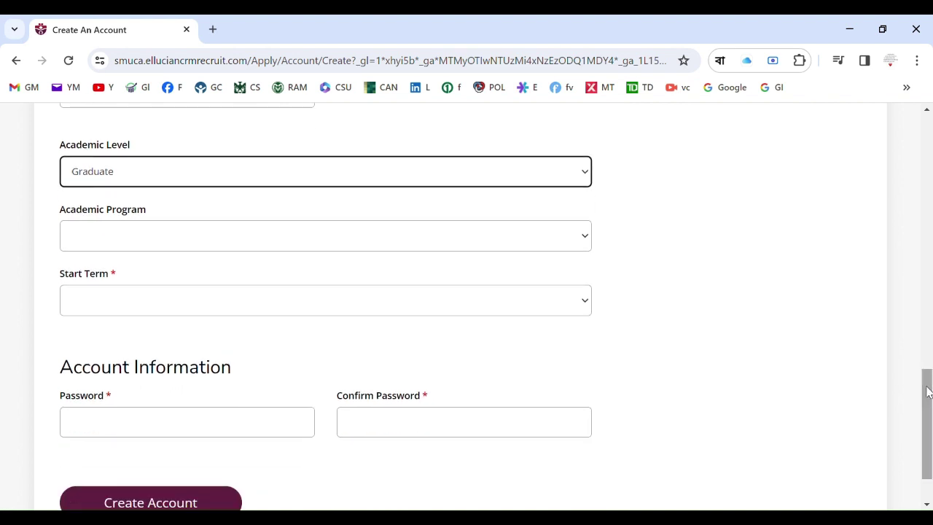
pyautogui.click(538, 235)
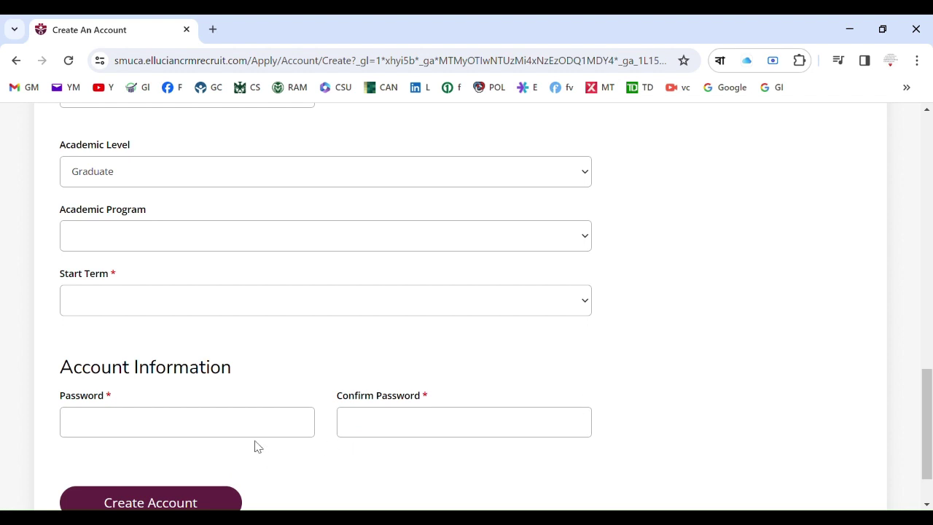
pyautogui.press('Down')
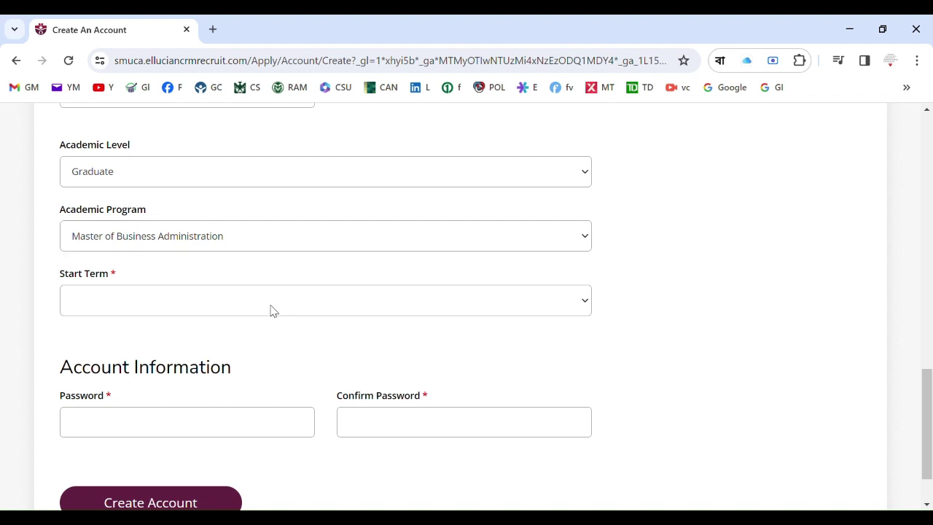
pyautogui.click(162, 345)
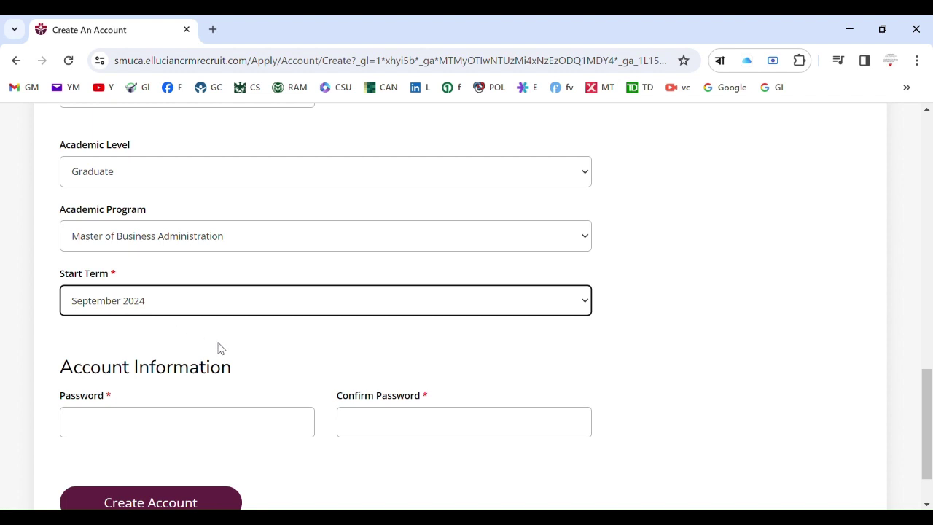
pyautogui.click(262, 424)
# Fill both password fields with a generated strong password and submit the form
pyautogui.hotkey('ctrl', 'shift', 'l')
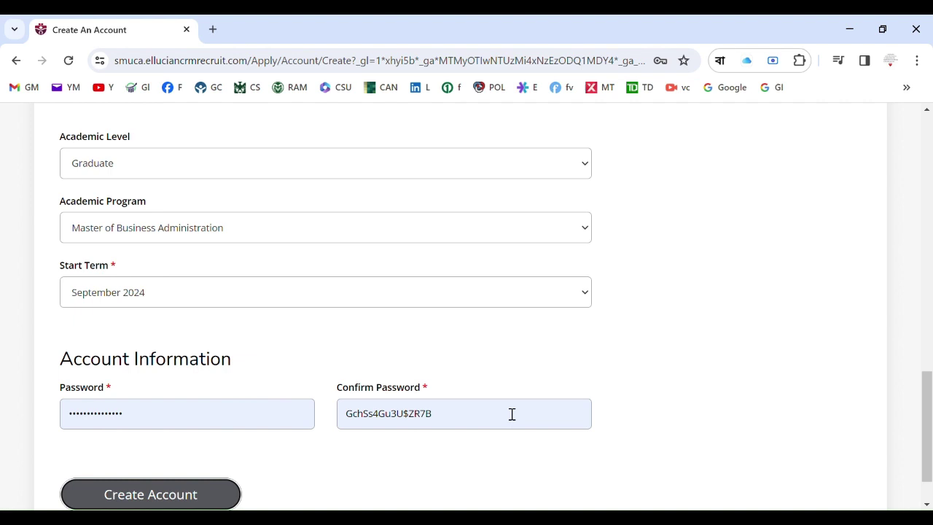
pyautogui.scroll(-1, 927, 395)
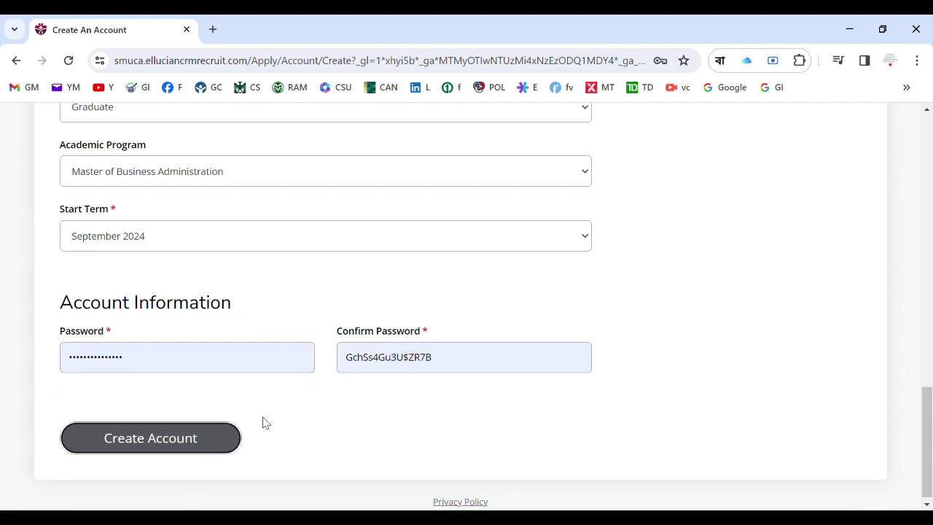
pyautogui.click(201, 437)
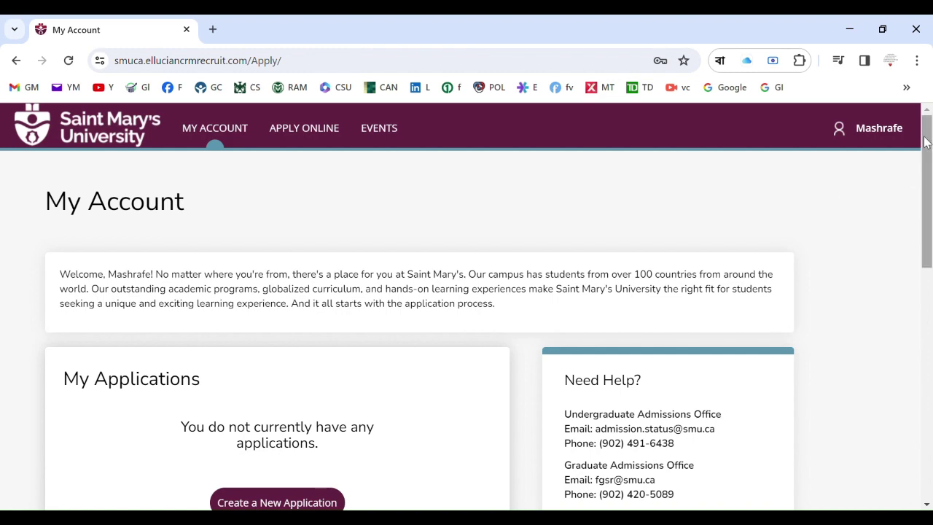
# Scroll the new My Account dashboard to confirm it lists no applications or event registrations
pyautogui.moveTo(925, 142); pyautogui.dragTo(930, 199)
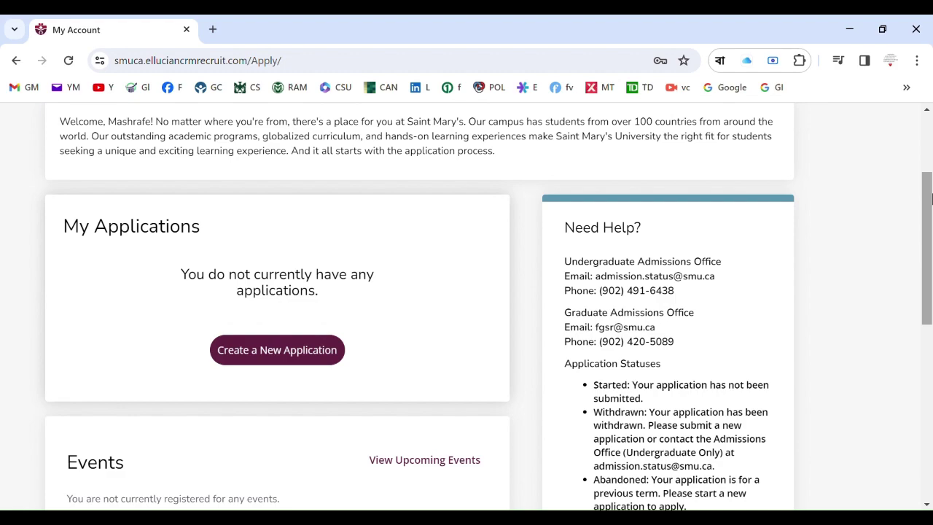